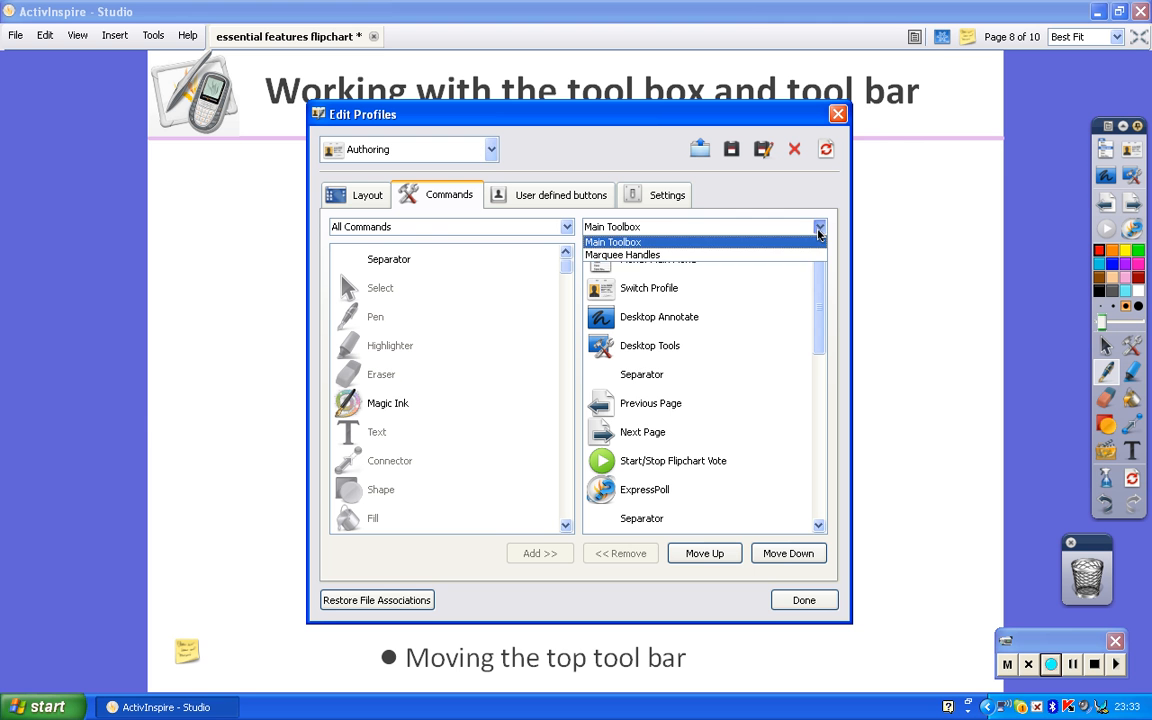
Examine the Main Toolbox commands and the available Voting Tools and Edit Tools, then return the available commands list to All Commands
click(648, 243)
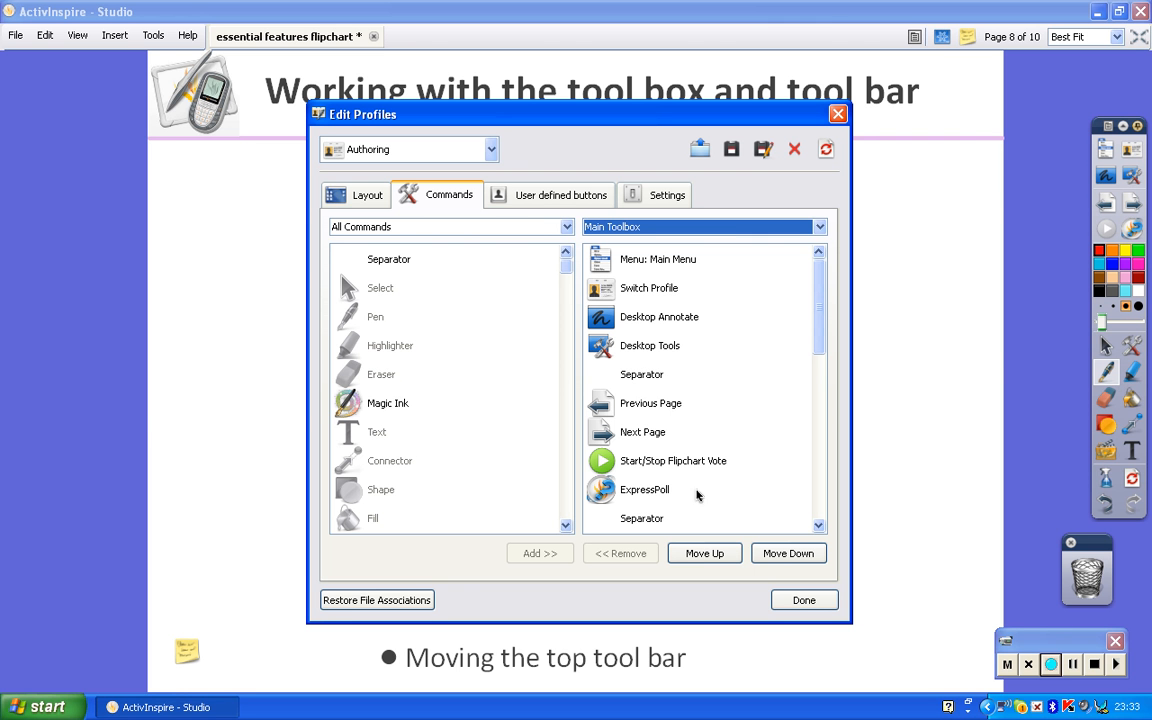
drag(818, 314, 817, 366)
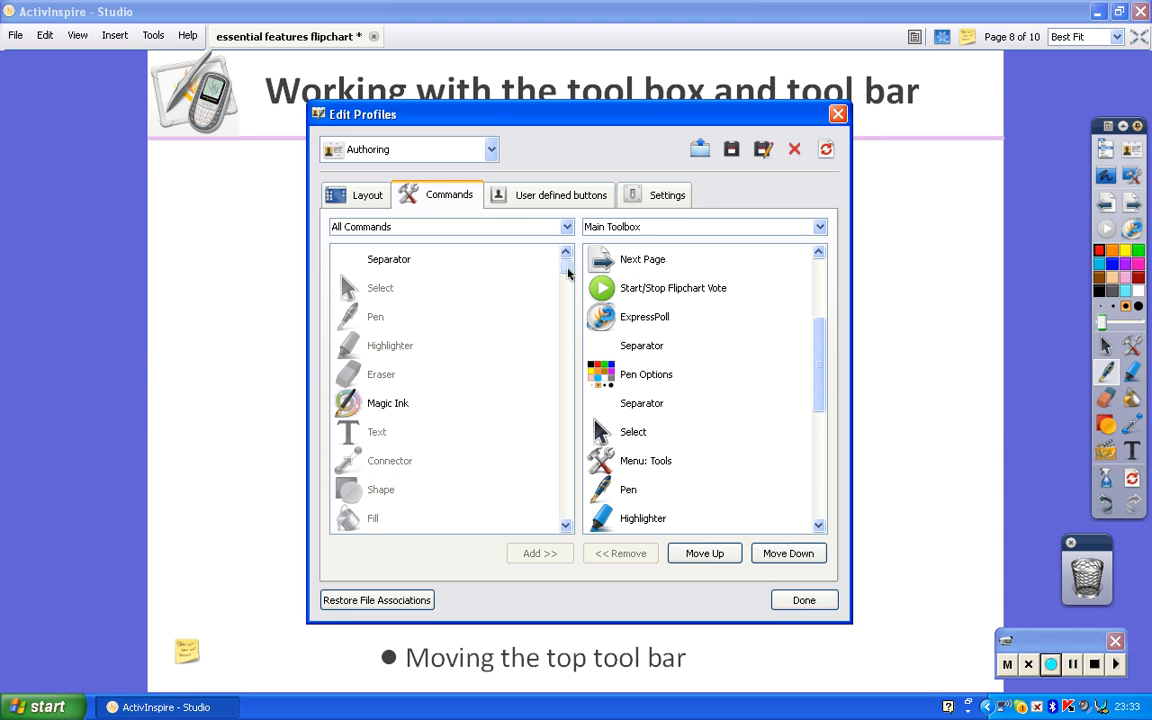
mouse_move(565, 263)
mouse_down()
mouse_move(564, 505)
mouse_move(574, 260)
mouse_up()
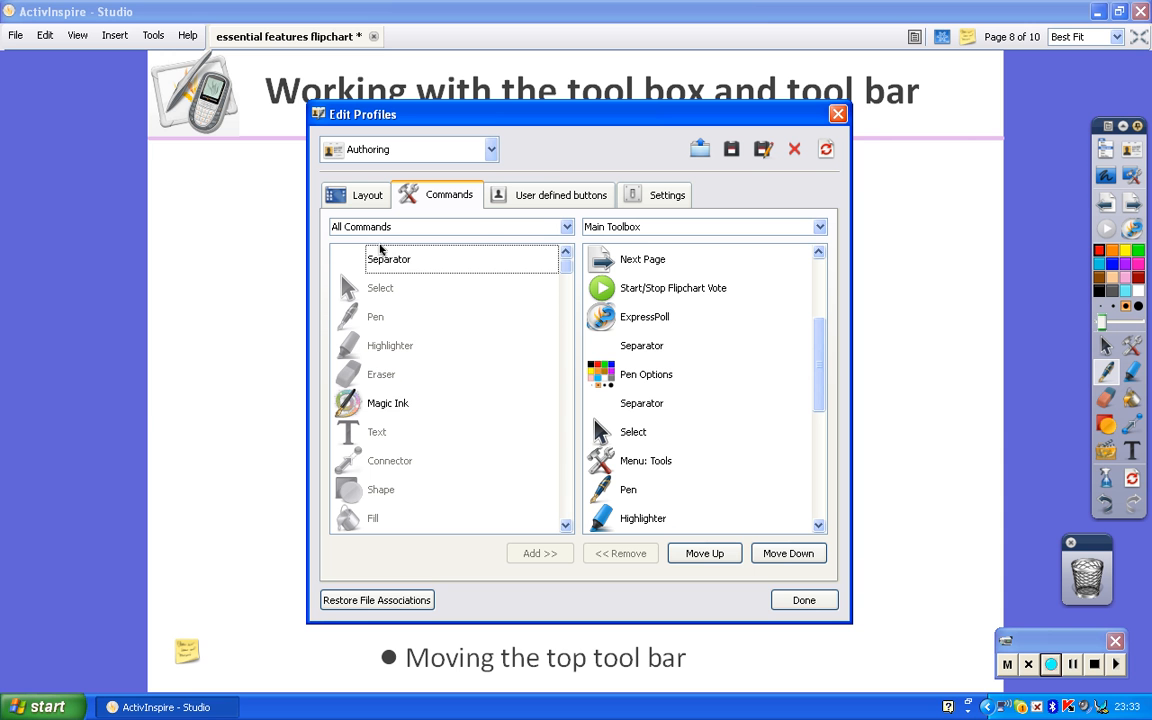
click(566, 227)
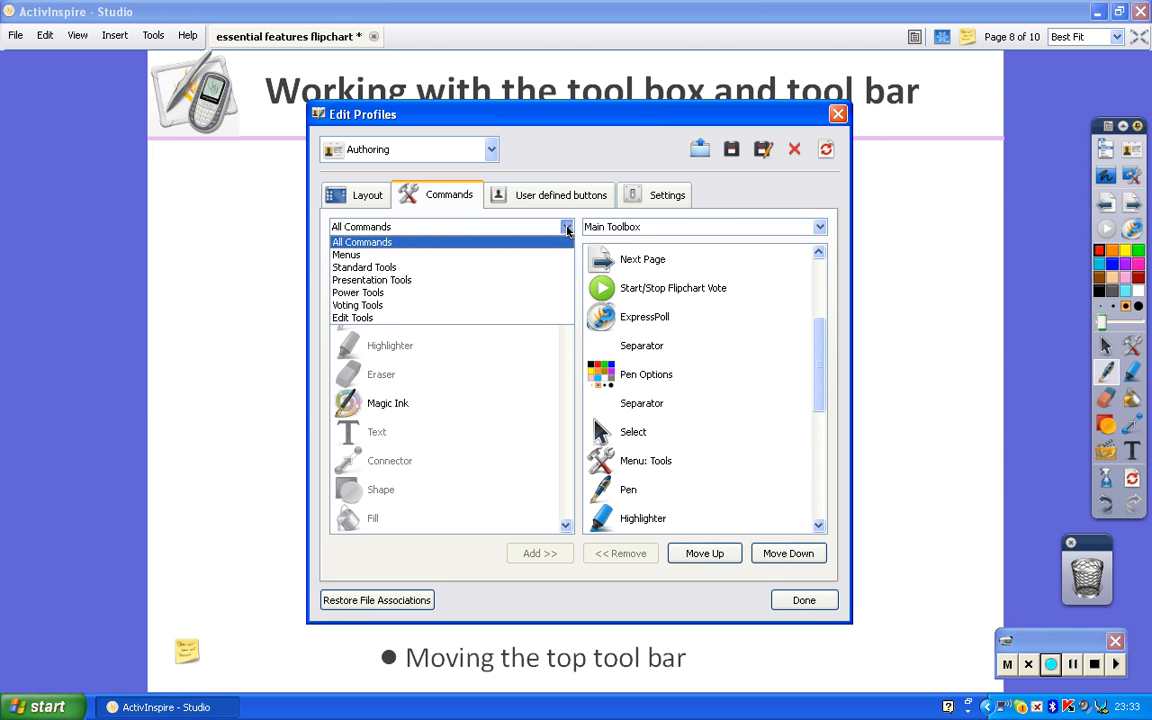
click(394, 306)
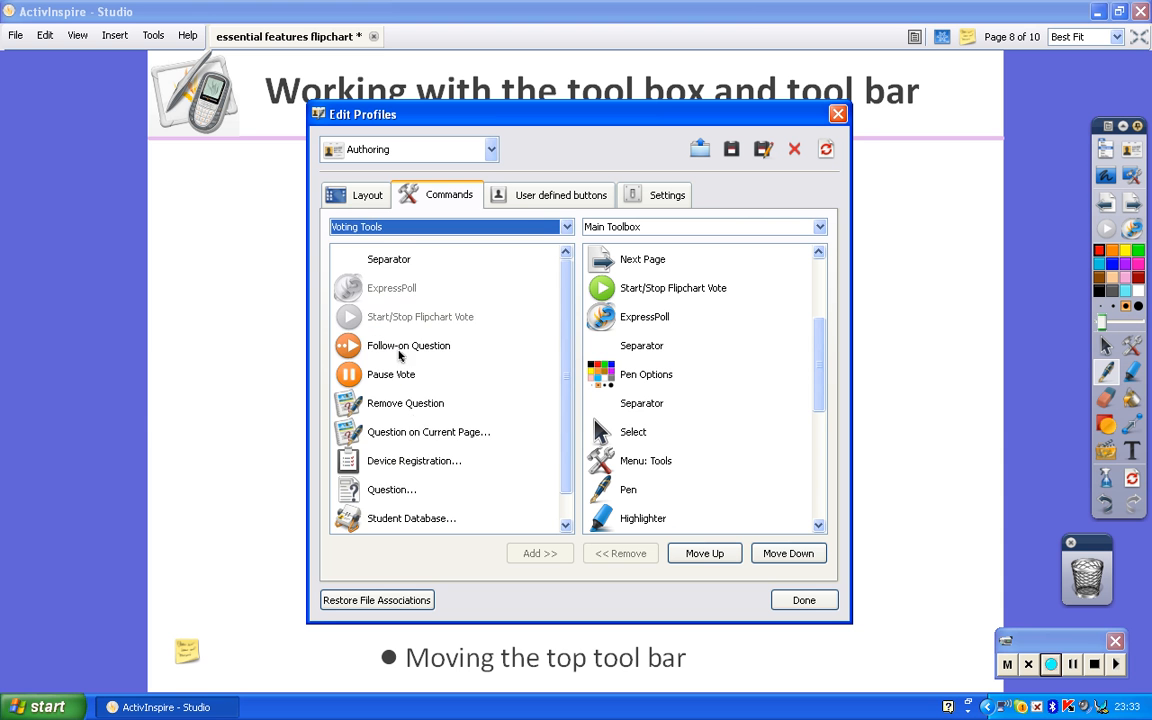
mouse_move(566, 339)
mouse_down()
mouse_move(566, 362)
mouse_move(568, 327)
mouse_up()
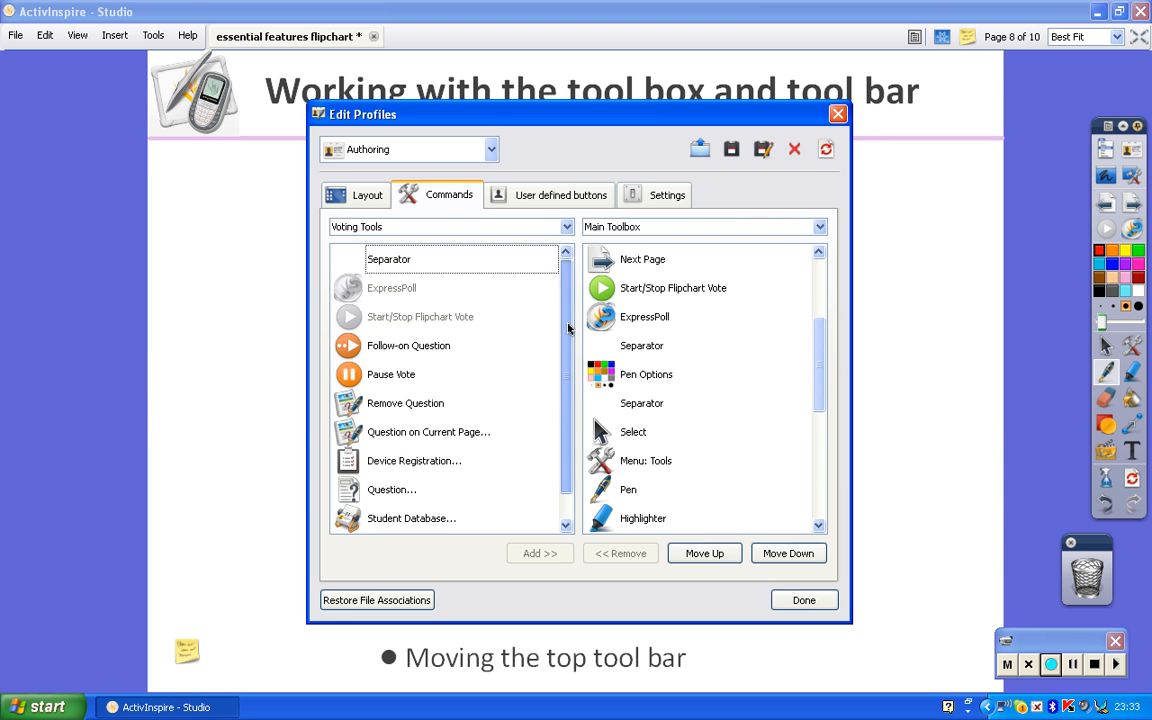
click(566, 227)
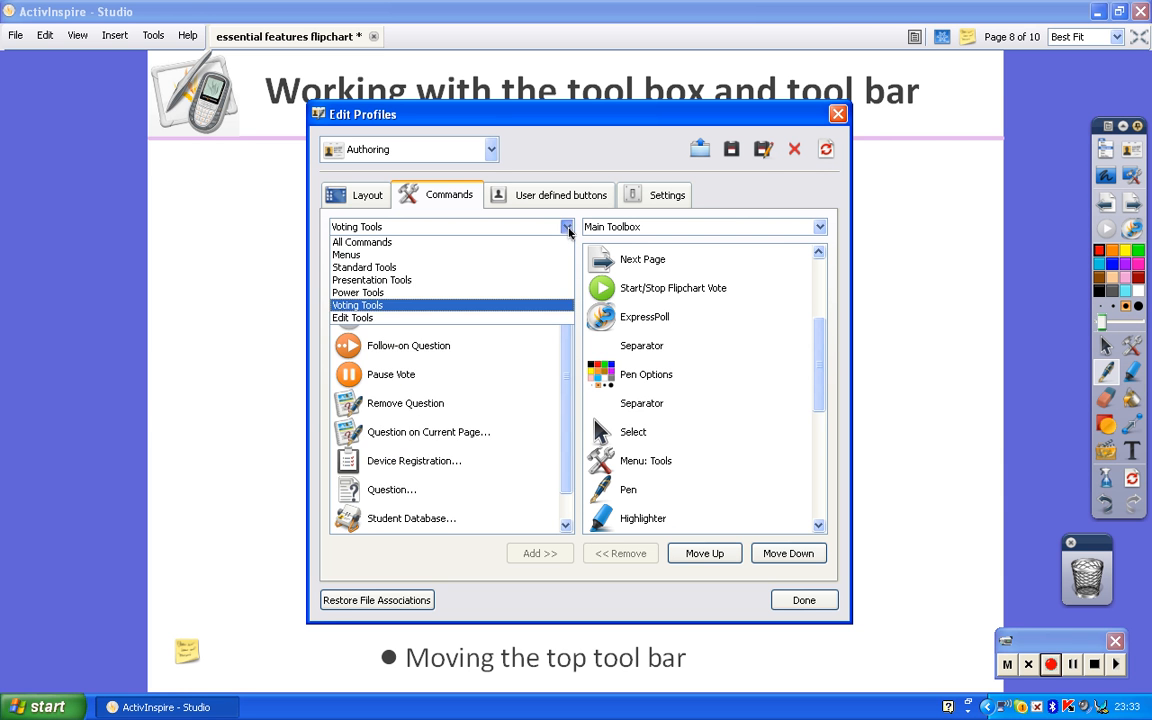
click(380, 318)
mouse_move(563, 286)
mouse_down()
mouse_move(563, 445)
mouse_move(564, 282)
mouse_up()
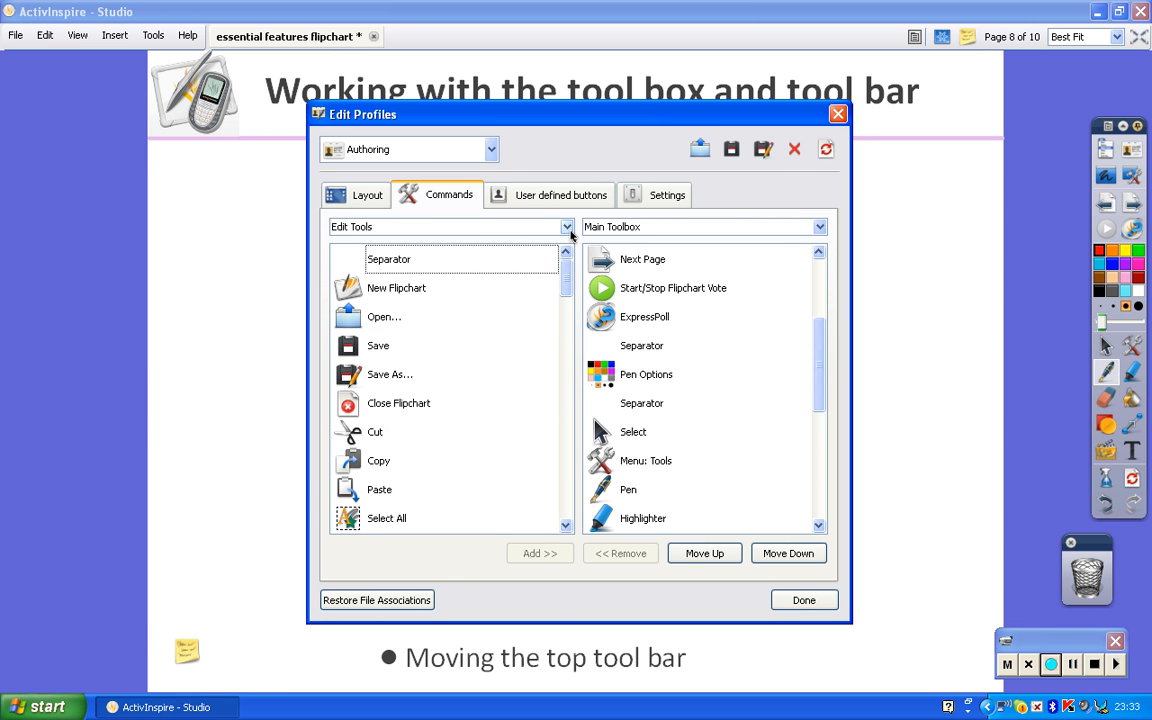
click(567, 227)
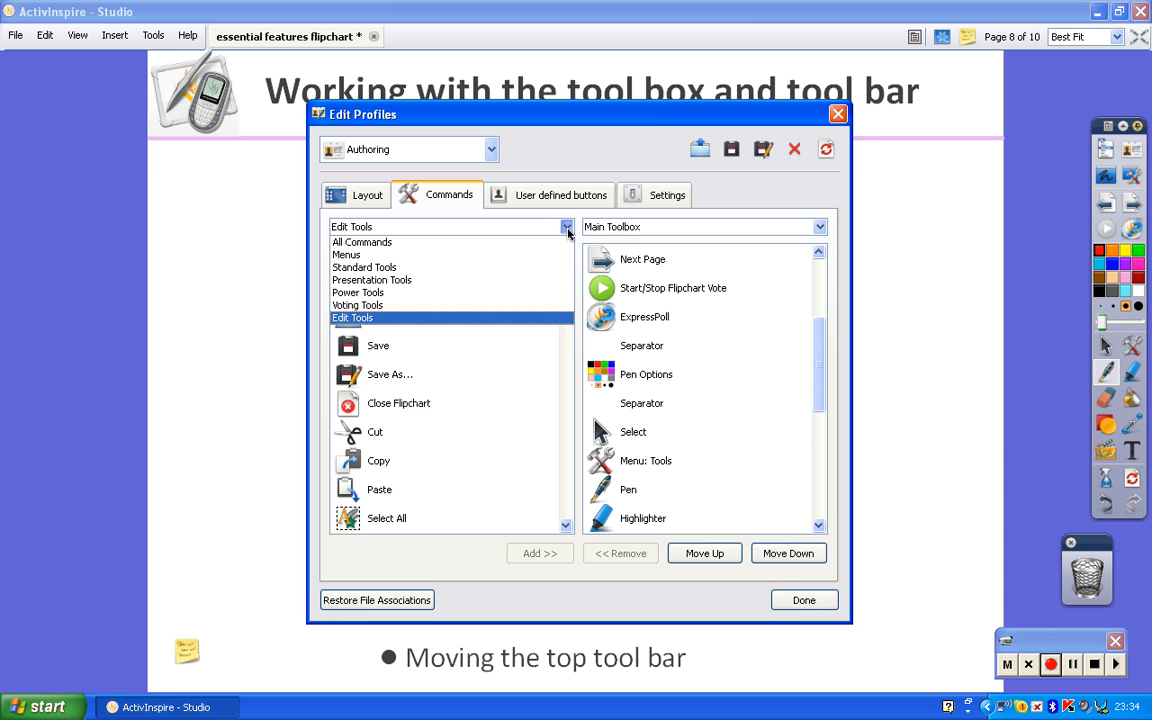
click(406, 247)
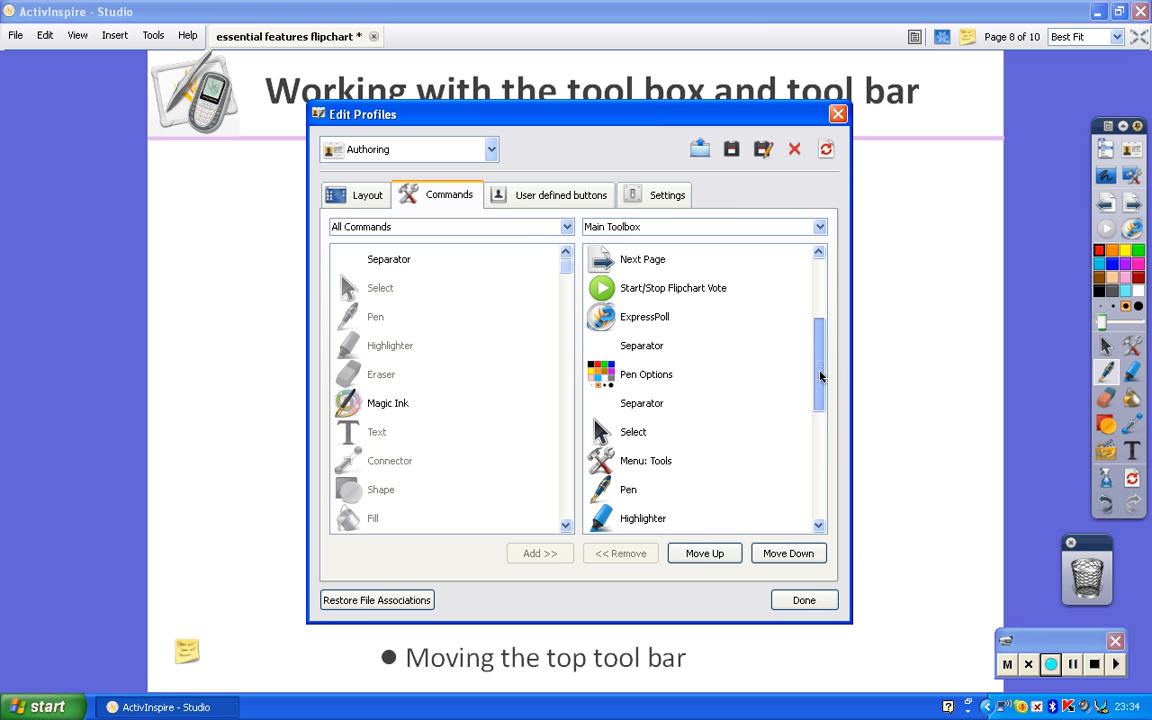
Remove the Connector command from the Main Toolbox of the Authoring profile
drag(820, 376, 812, 462)
click(636, 404)
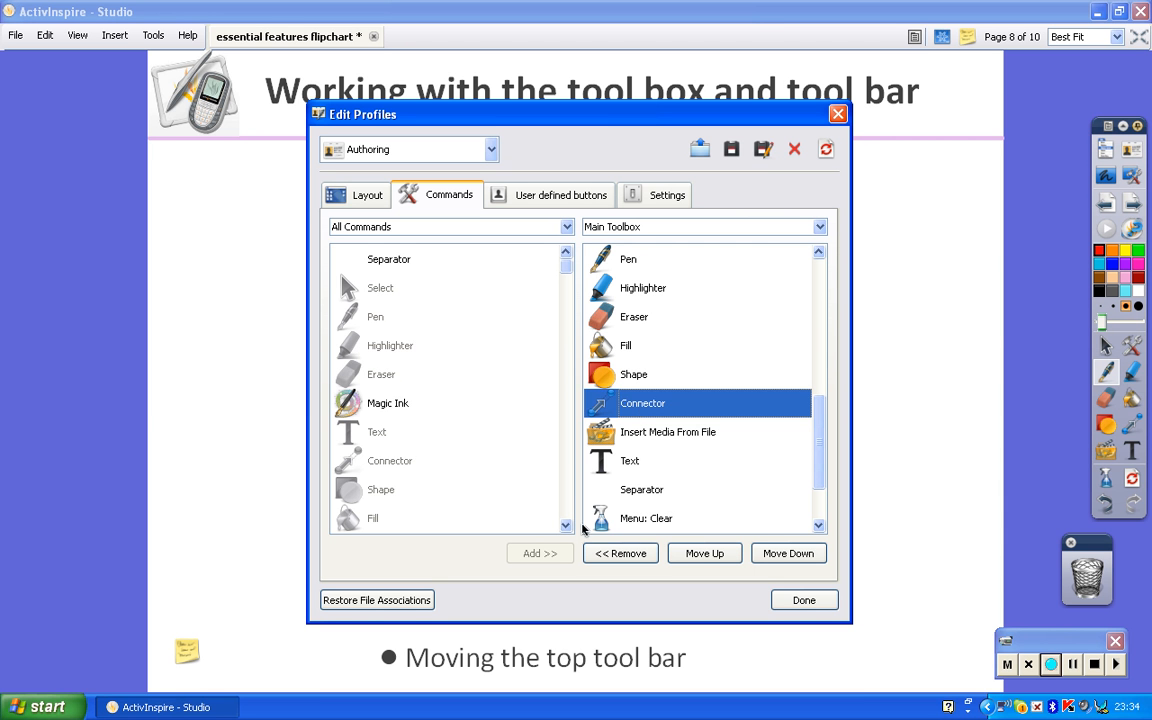
click(630, 561)
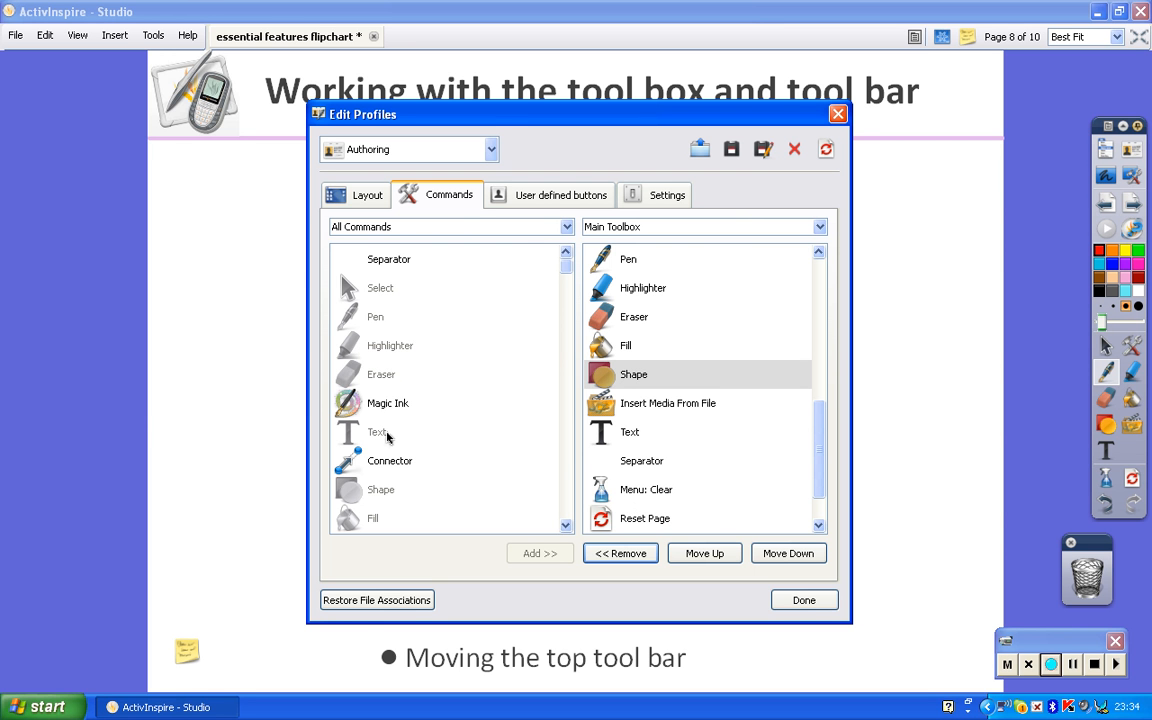
Try adding Magic Ink directly below Shape in the Main Toolbox and remove it again
click(382, 405)
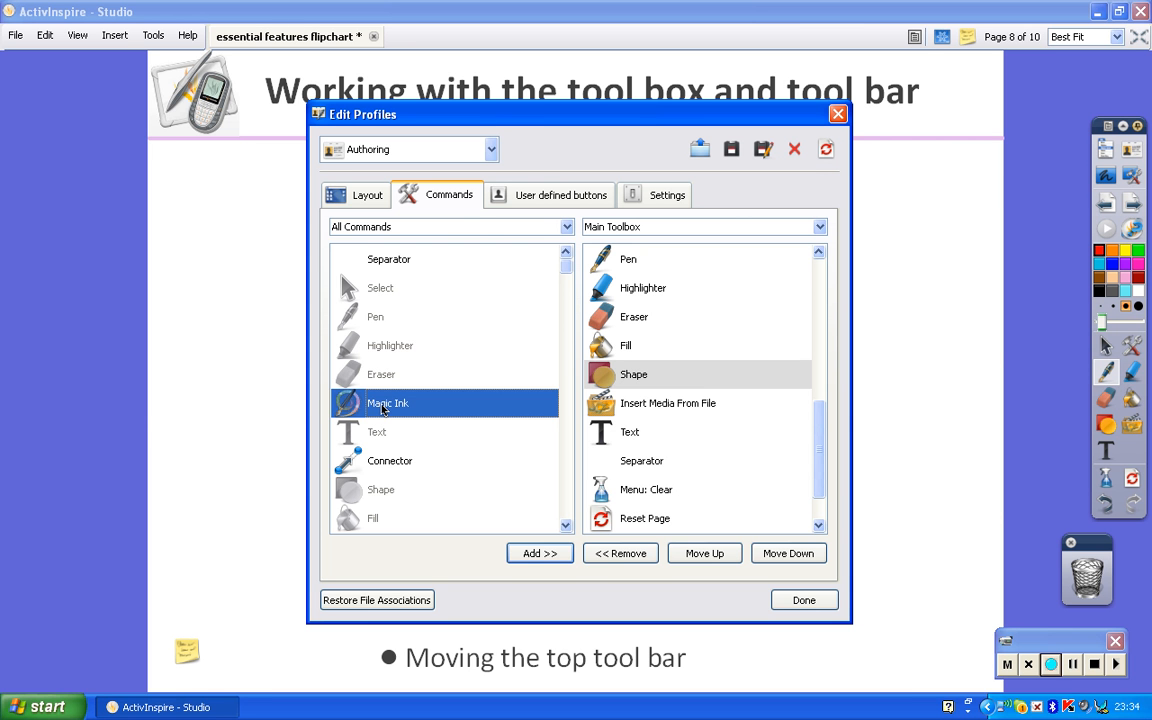
click(538, 553)
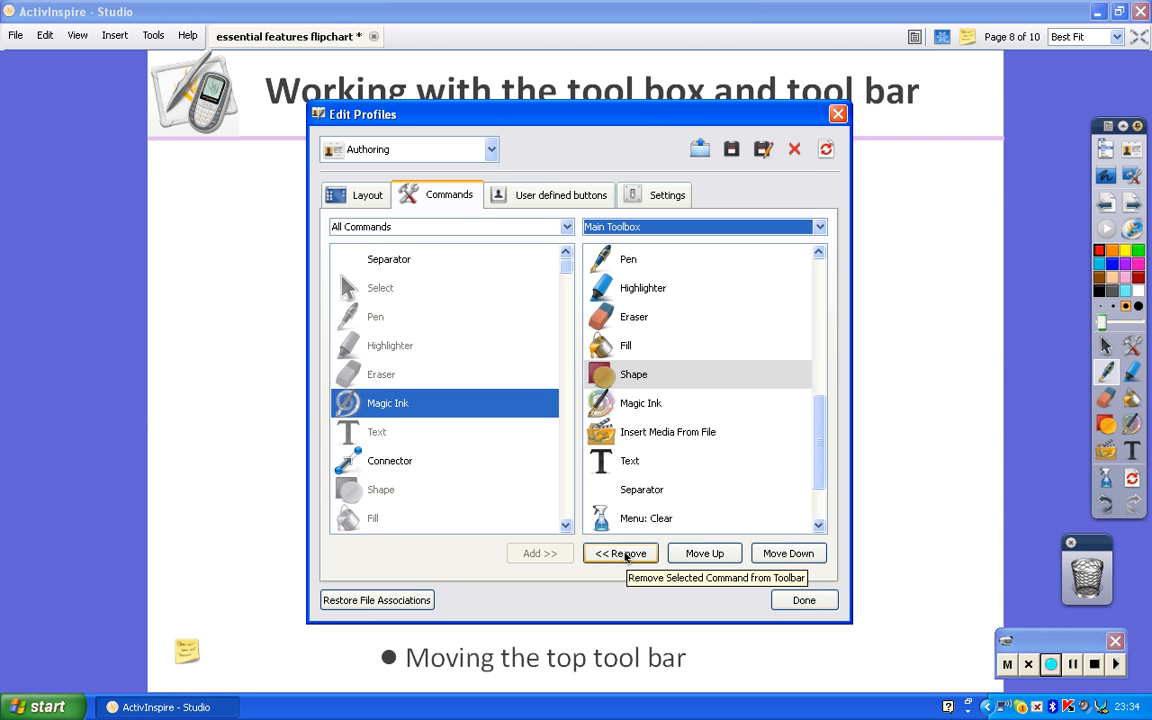
click(630, 403)
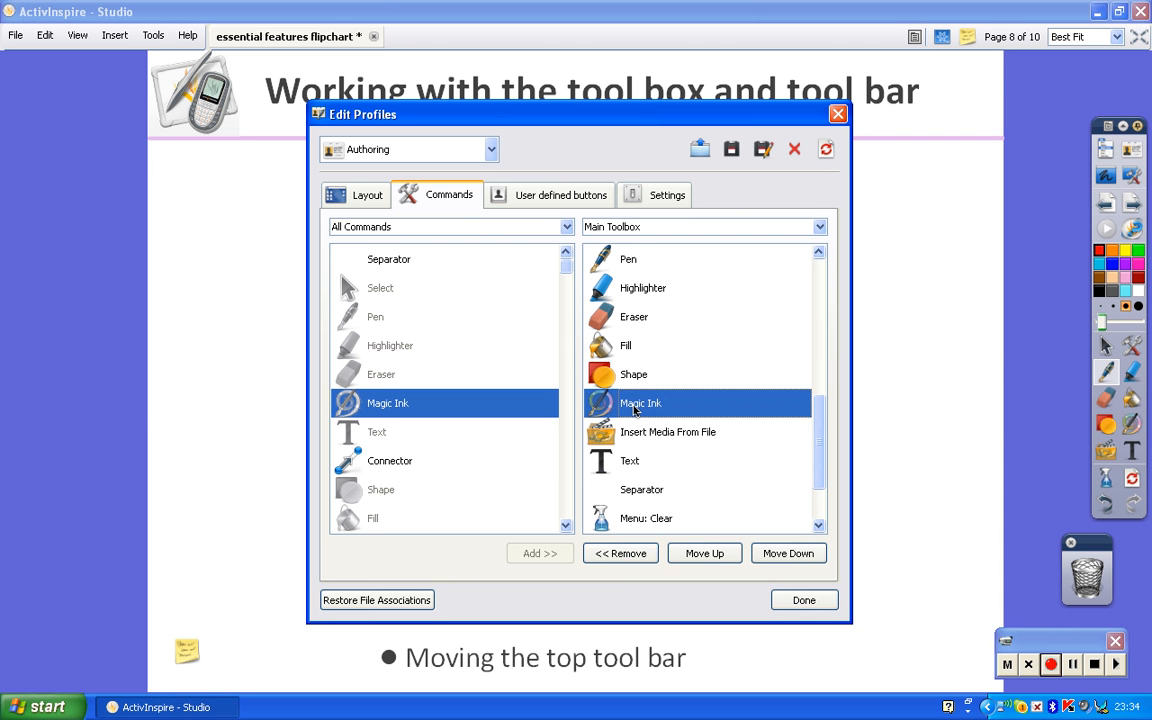
click(621, 555)
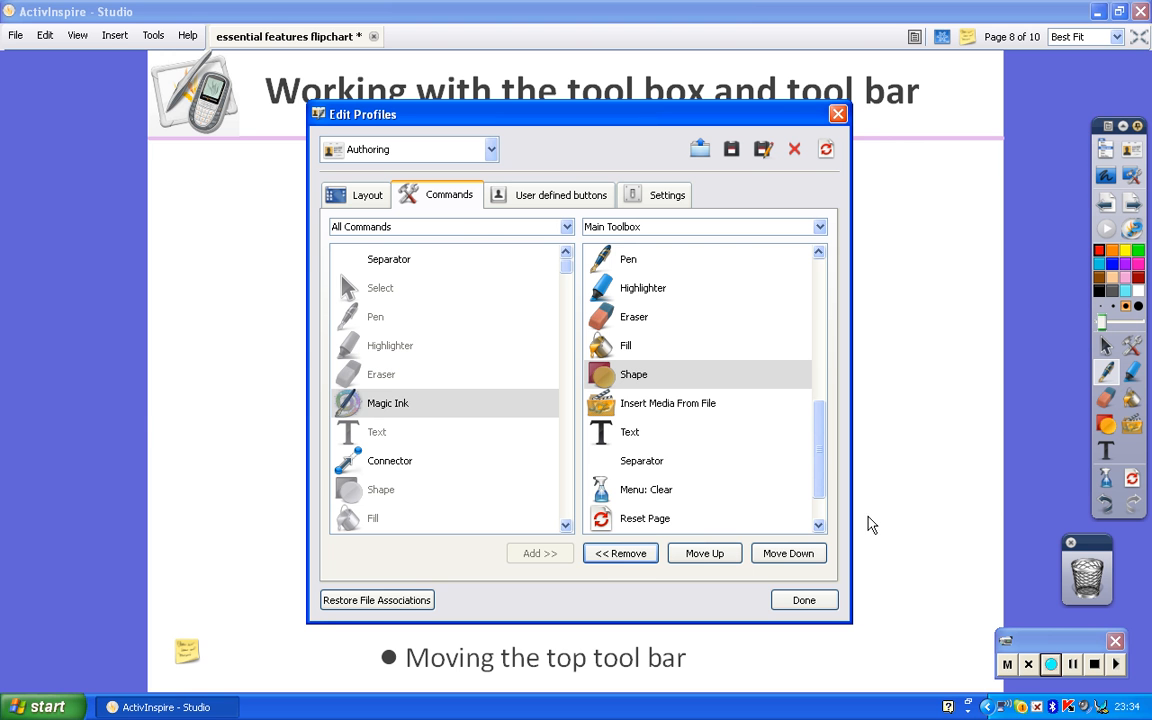
Add the Magic Ink command to the Main Toolbox directly below Text
click(626, 432)
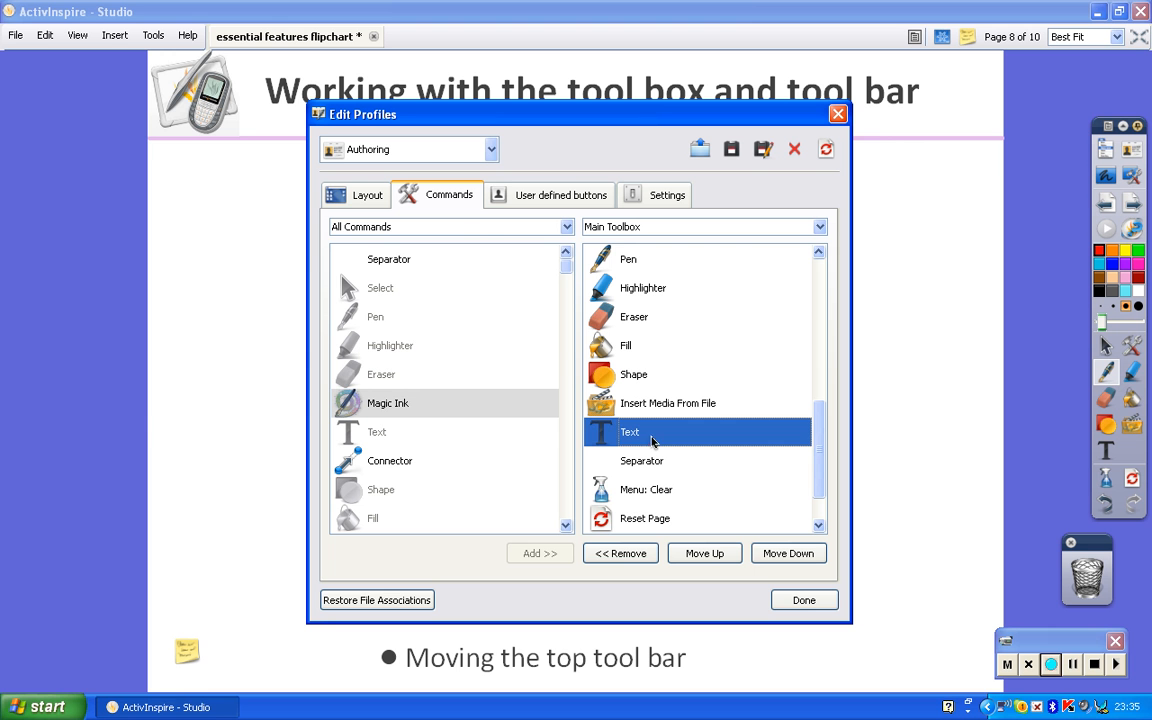
click(376, 405)
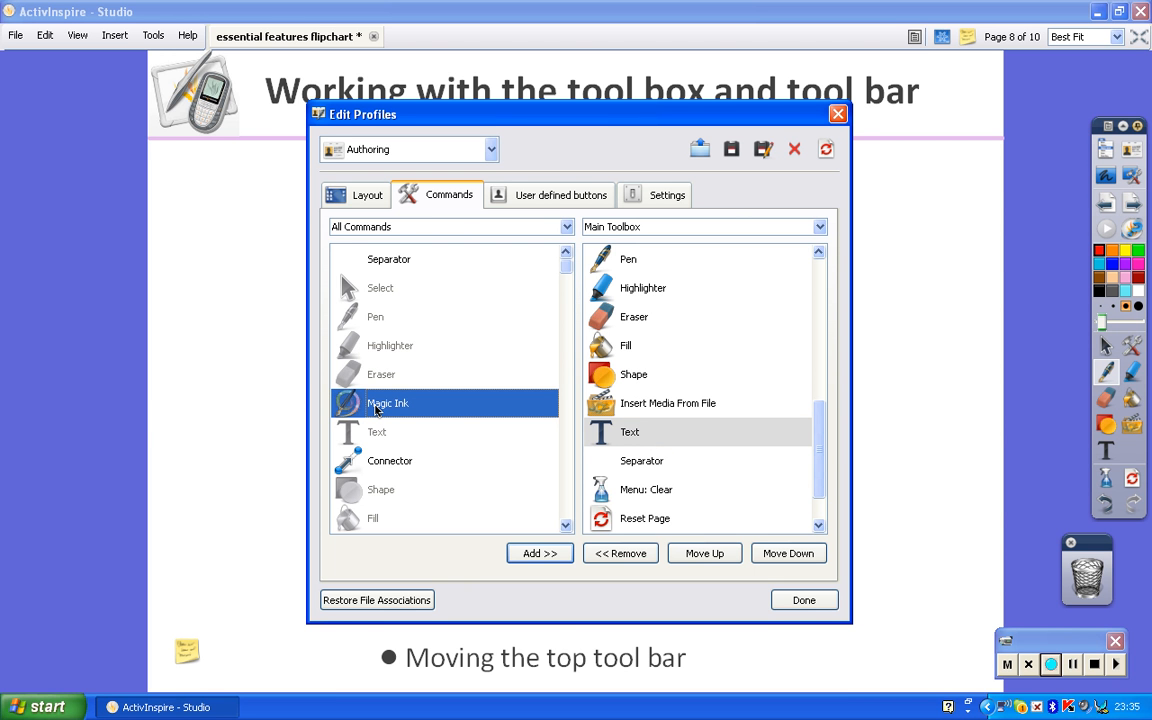
click(525, 556)
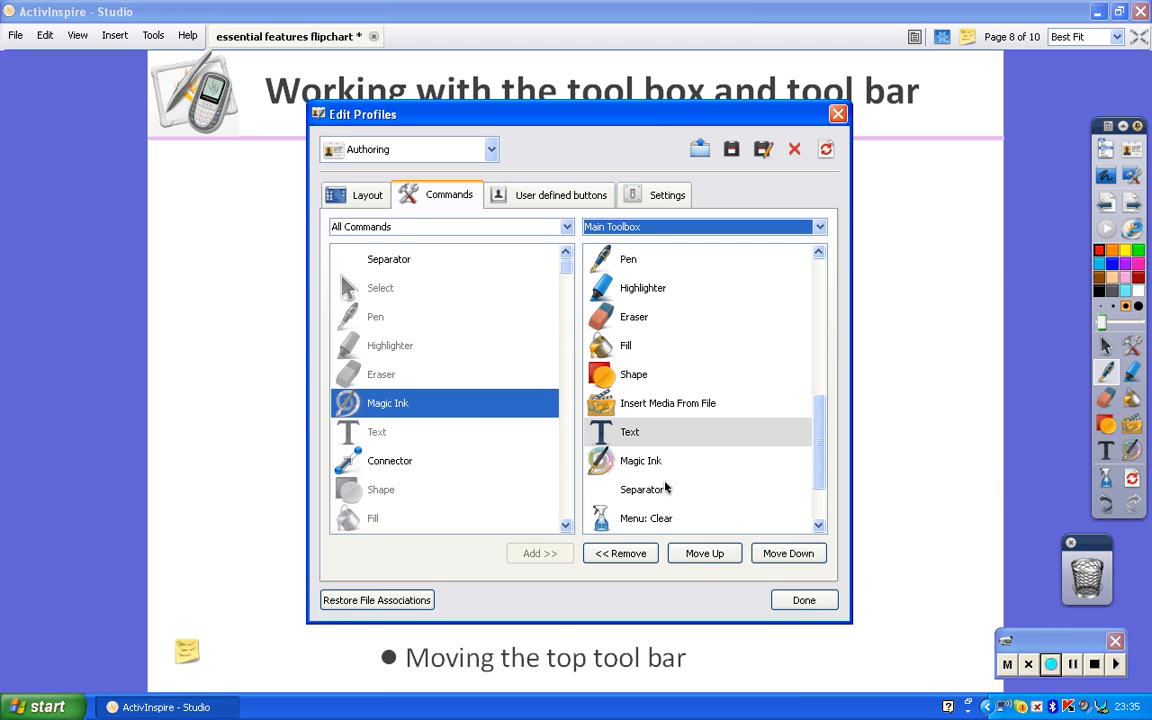
Reorder Magic Ink in the Main Toolbox by moving it up above Fill and back down to directly below Shape
click(640, 461)
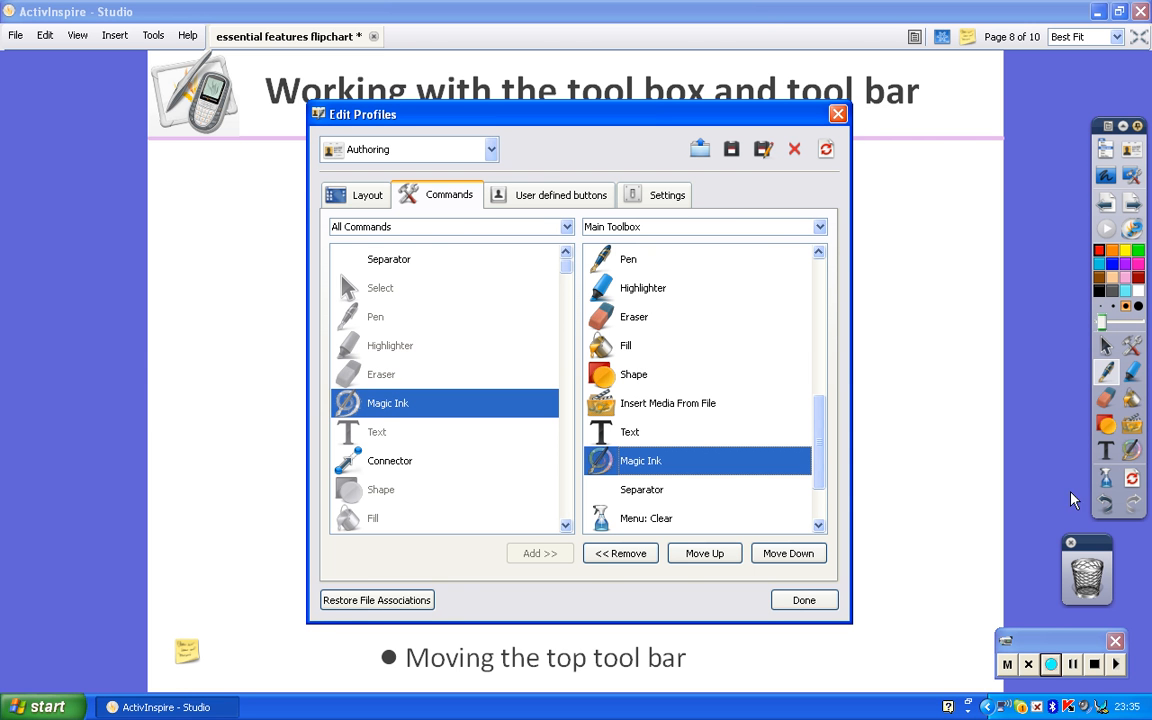
click(705, 556)
click(705, 556)
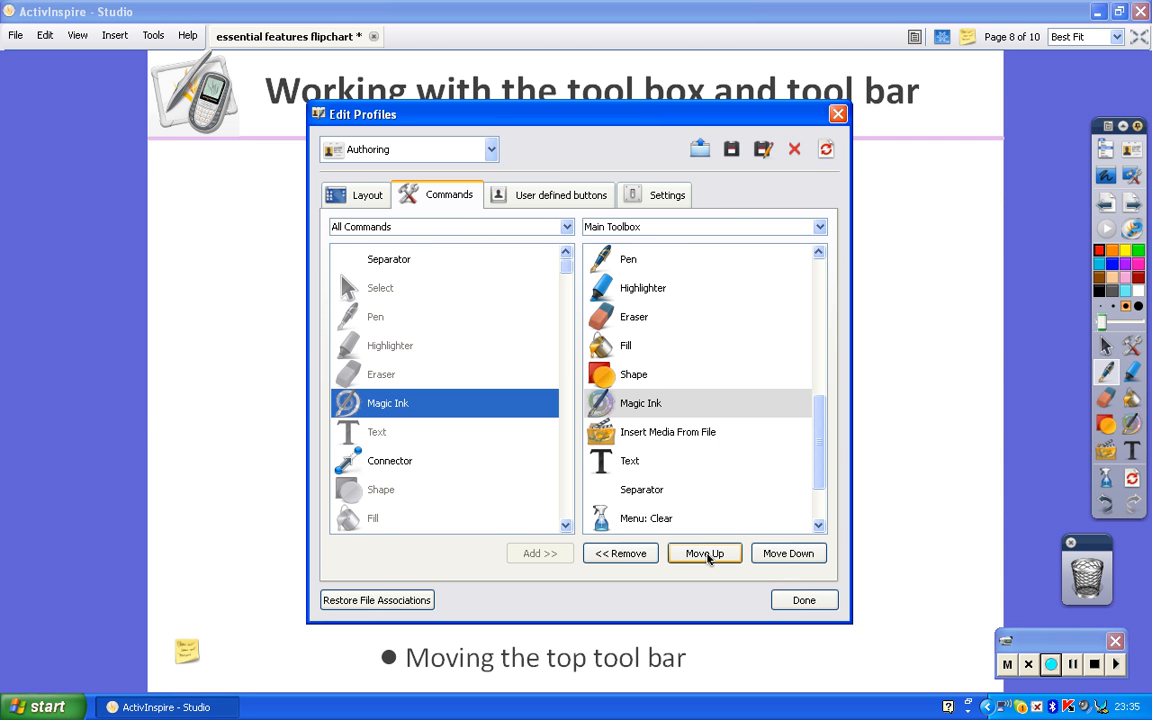
click(705, 556)
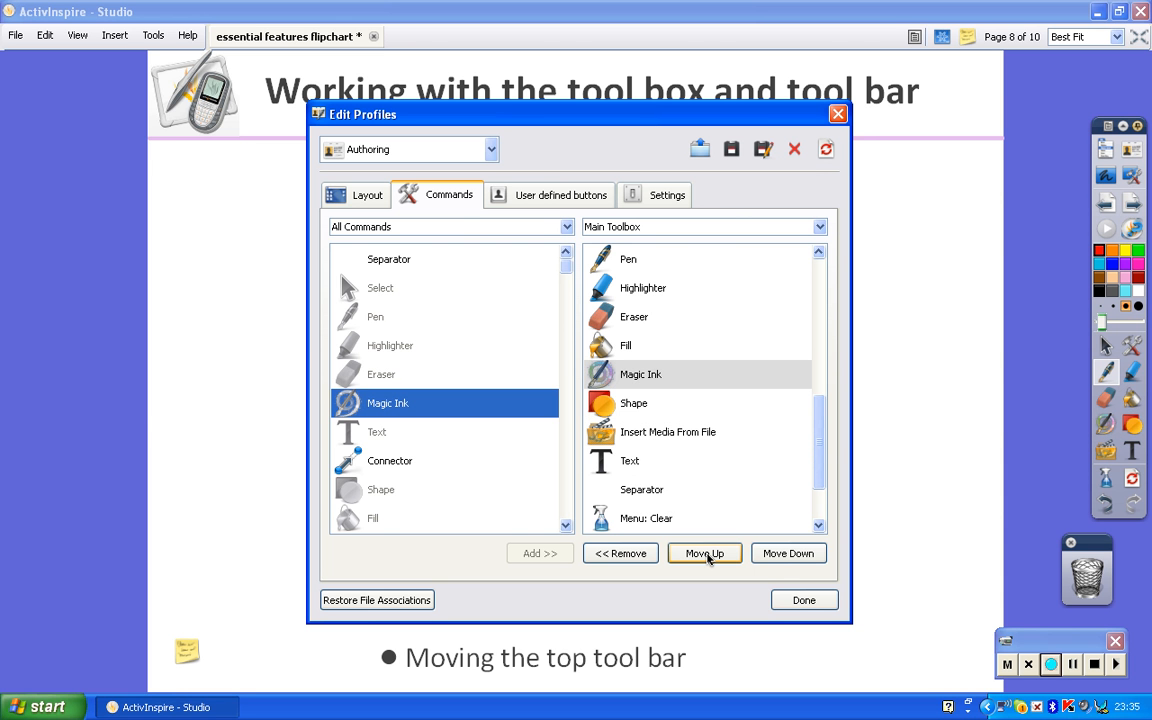
click(705, 556)
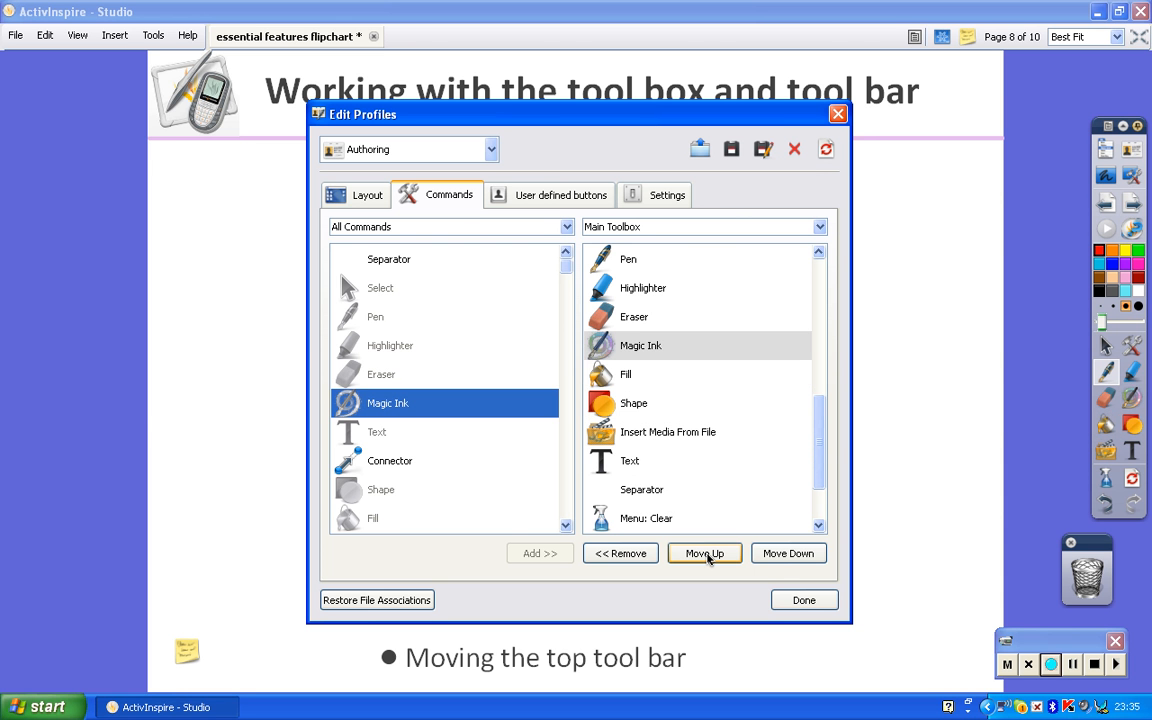
click(779, 556)
click(779, 556)
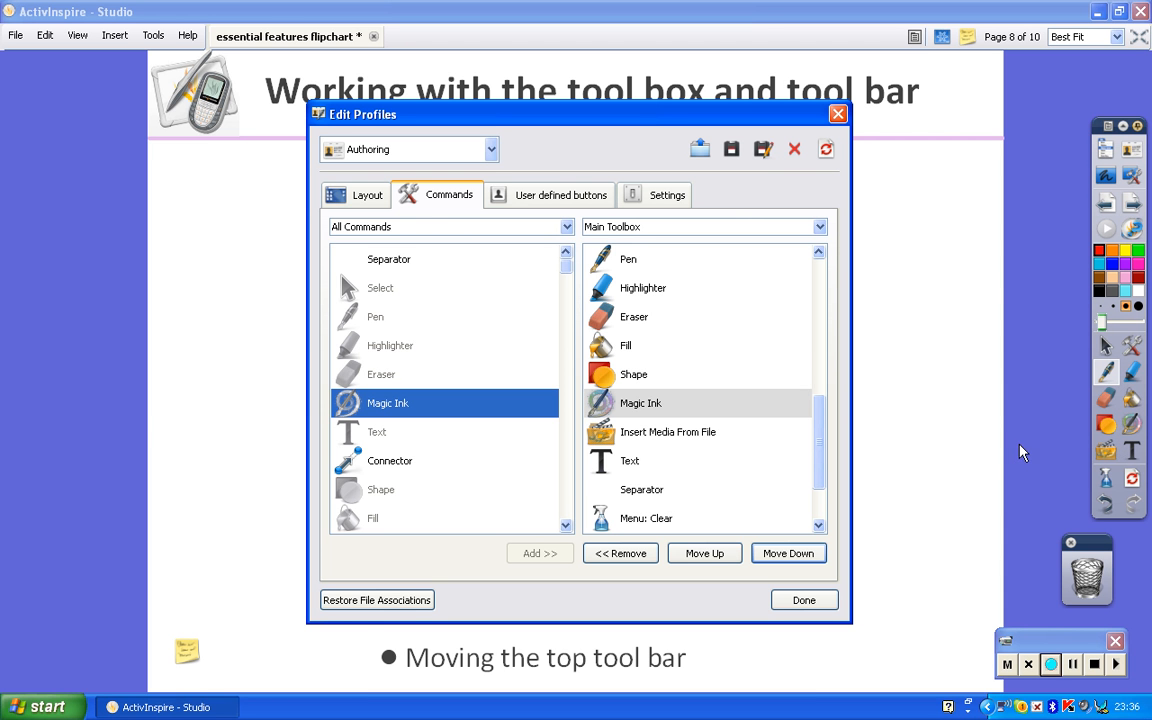
Add a separator to the Main Toolbox directly below Fill
click(622, 349)
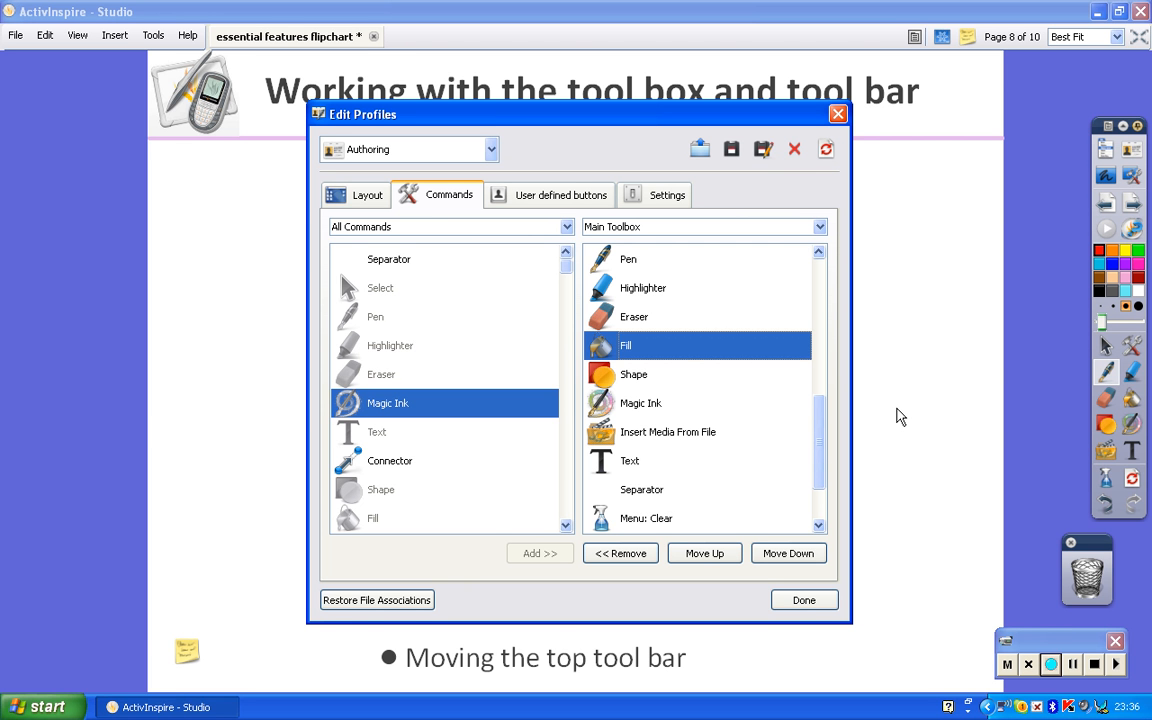
click(392, 262)
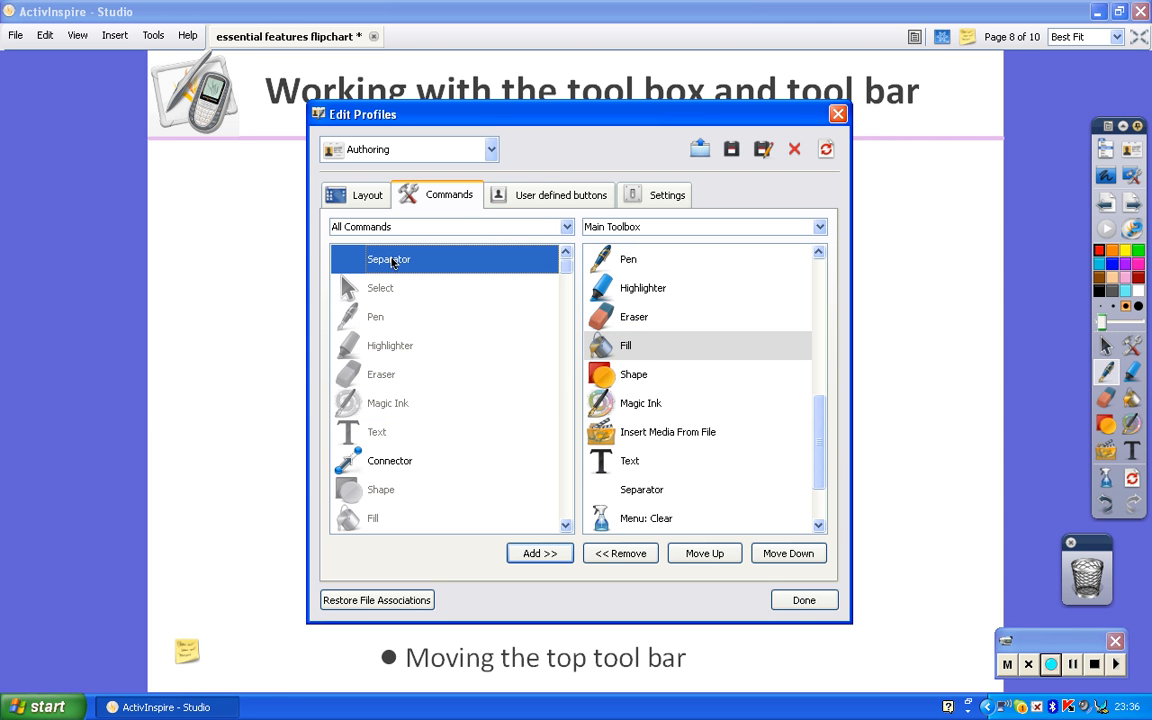
click(530, 555)
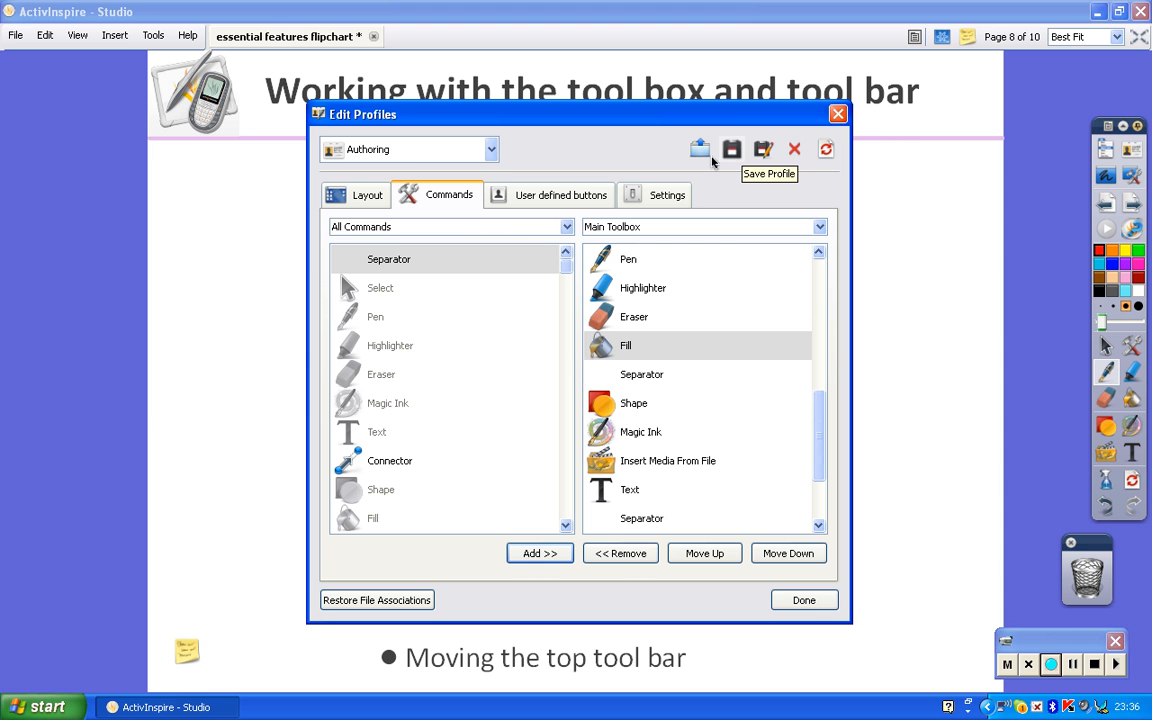
Open the Save Profile As dialog and cancel it, then reset the profile to its defaults and accept the restart notice
click(763, 150)
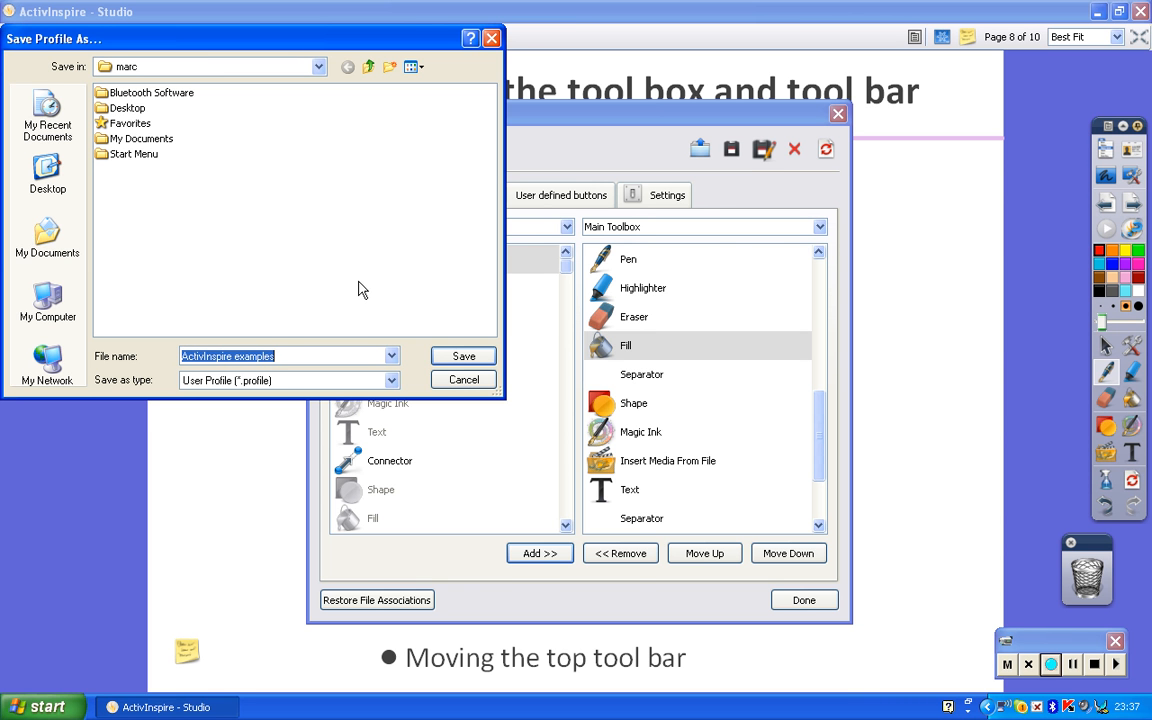
click(452, 380)
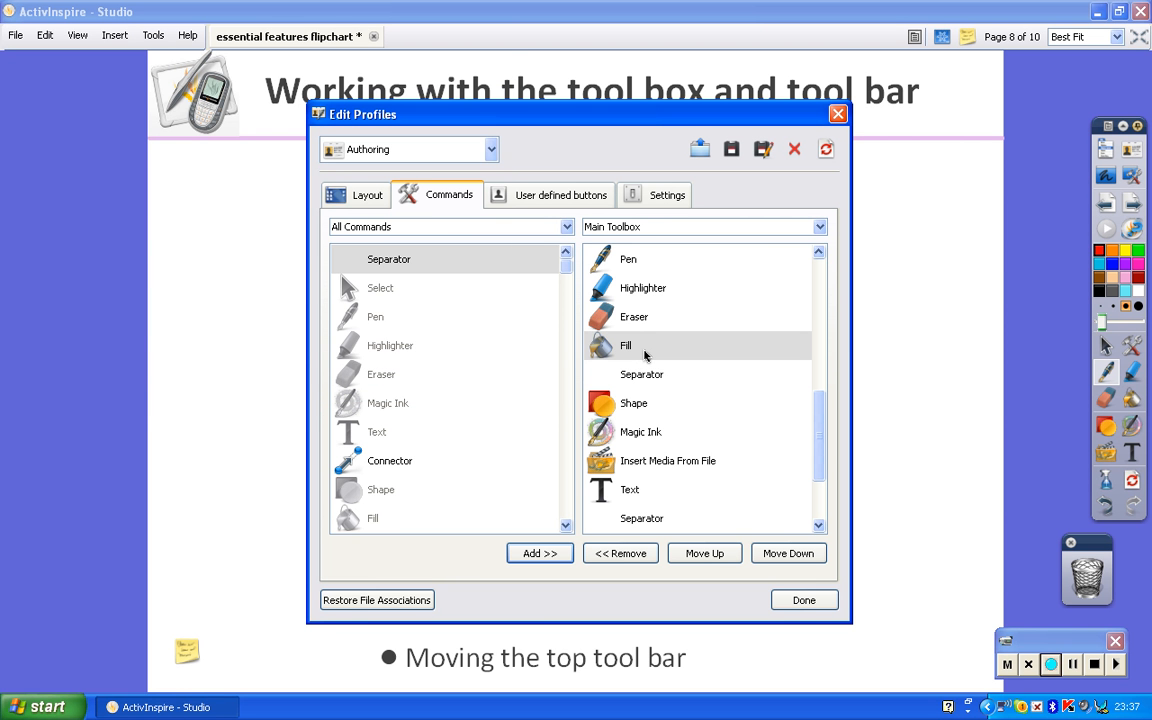
click(826, 150)
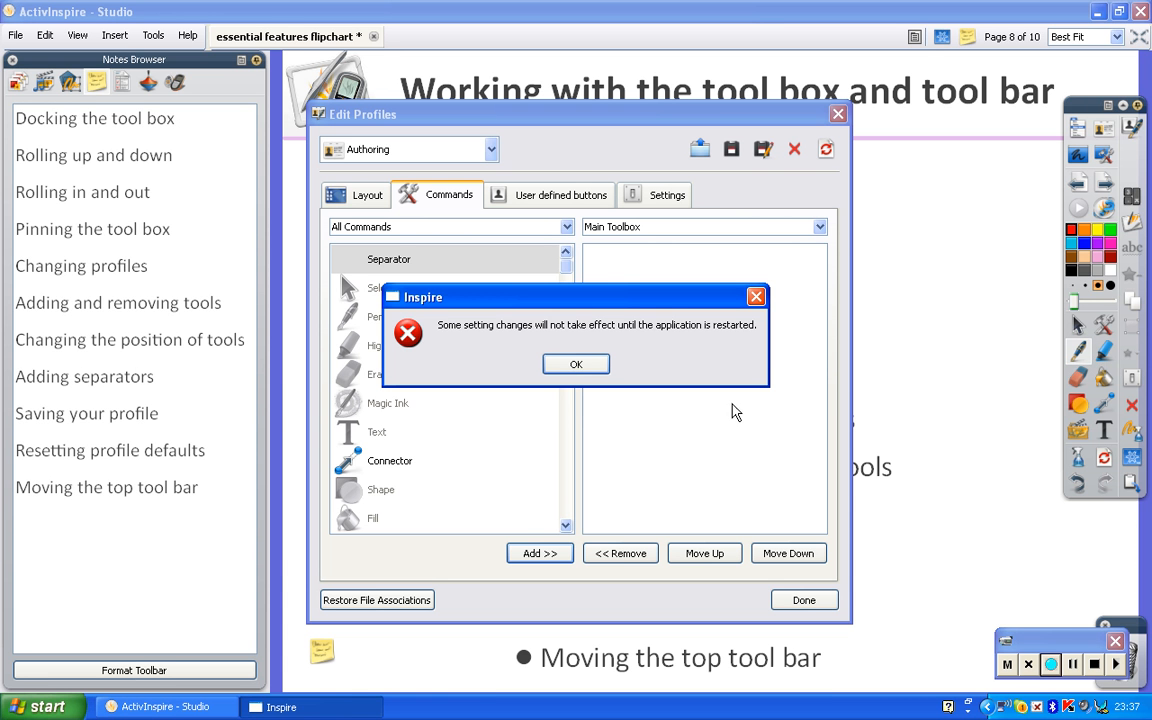
click(578, 364)
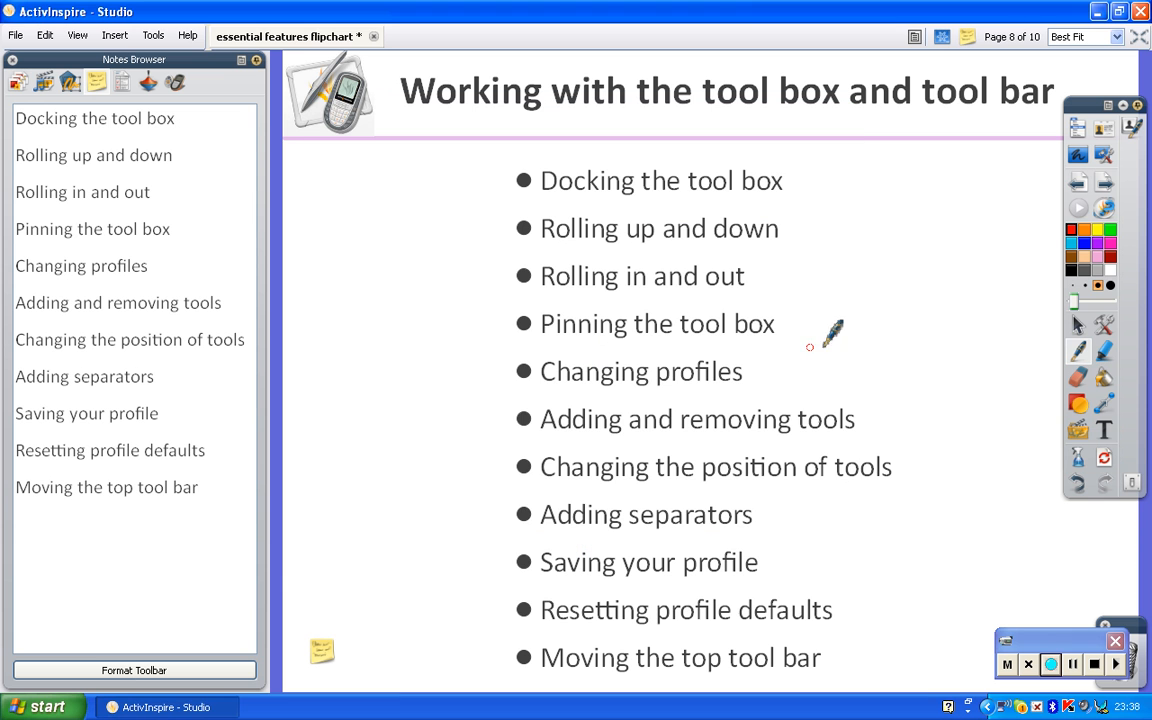